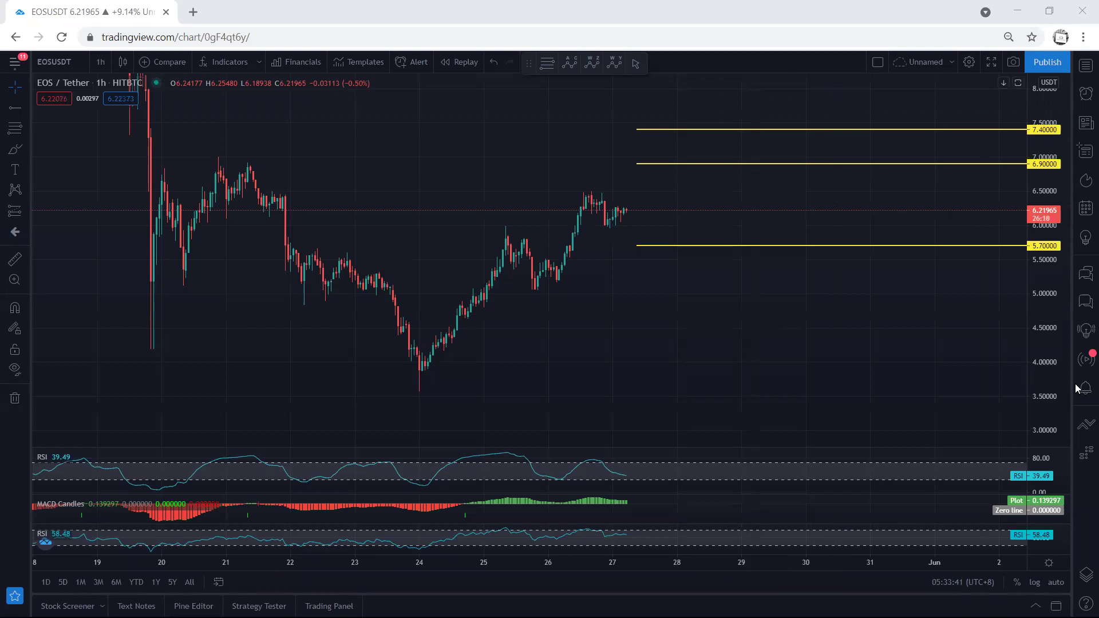
- Sketch the recent pullback on the hourly chart with freehand strokes falling from about 6.50 toward the 5.70 line
left_click_drag(1050, 370, 1050, 379)
left_click_drag(803, 346, 794, 337)
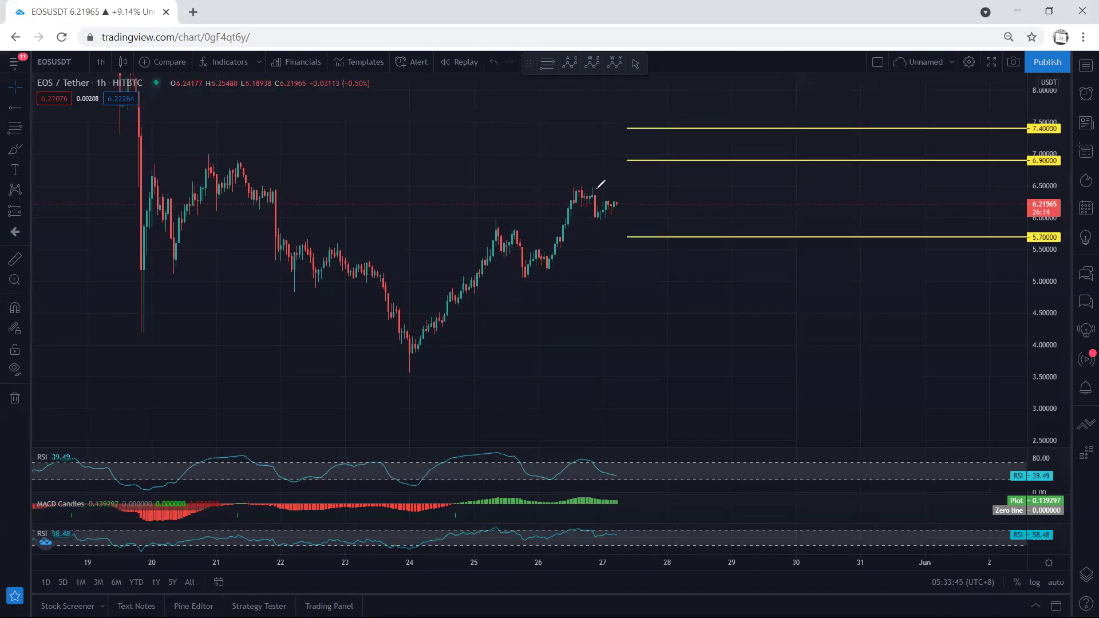
left_click_drag(578, 188, 606, 215)
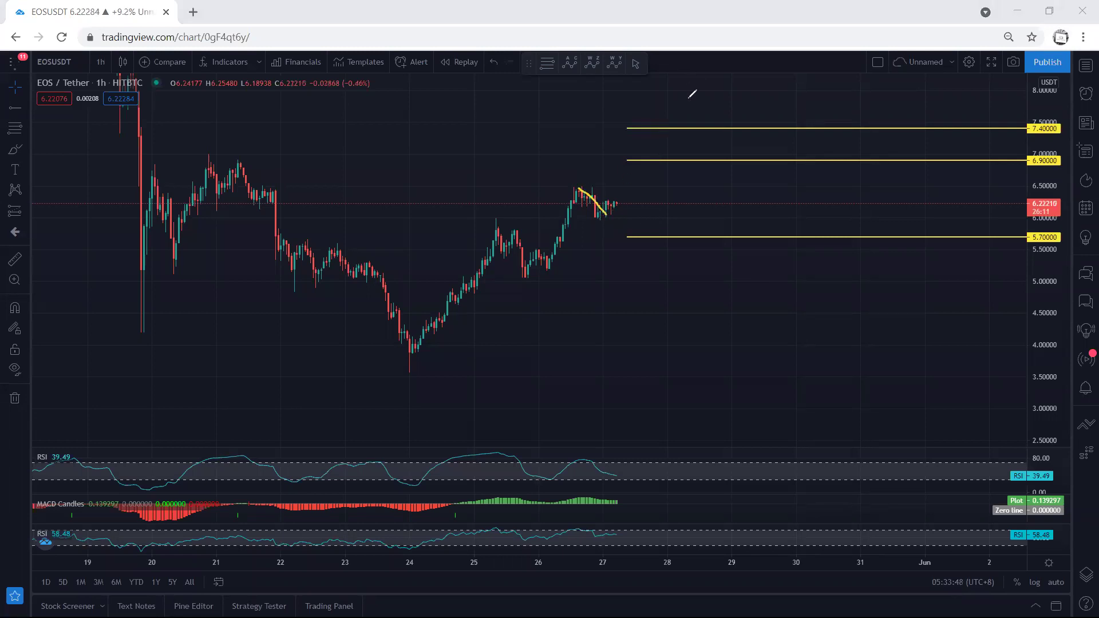
key("ctrl+z")
mouse_move(596, 209)
left_mouse_down()
mouse_move(613, 206)
mouse_move(630, 229)
left_mouse_up()
left_click_drag(572, 190, 622, 219)
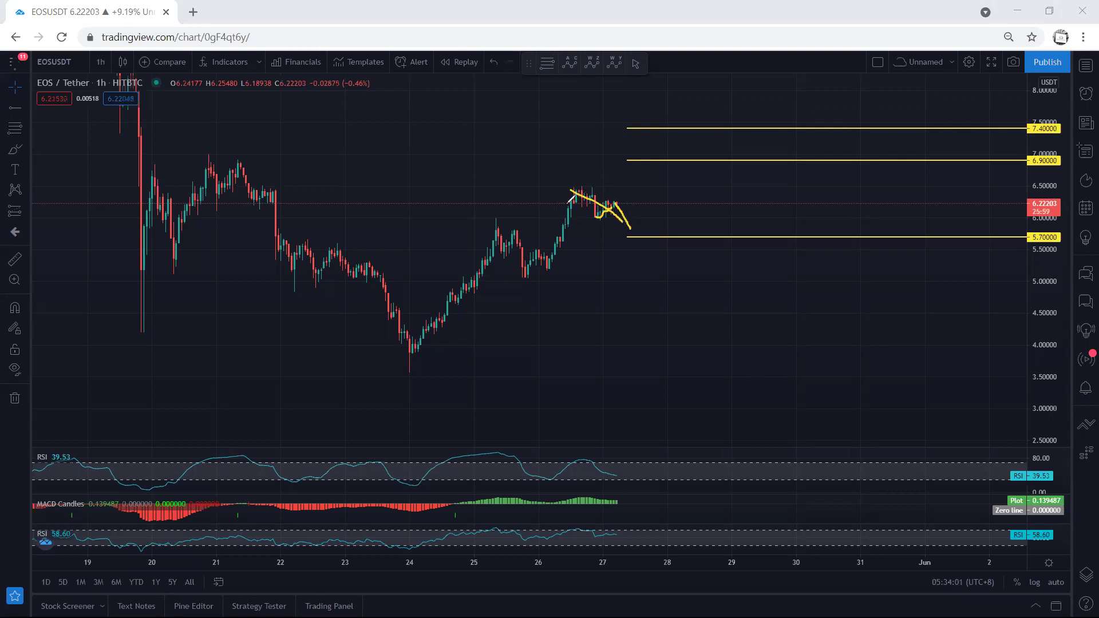
- Sketch freehand lines comparing the 25 May pullback with the latest one, add an arrow rising toward 6.90, and clear the strokes
left_click_drag(579, 192, 599, 217)
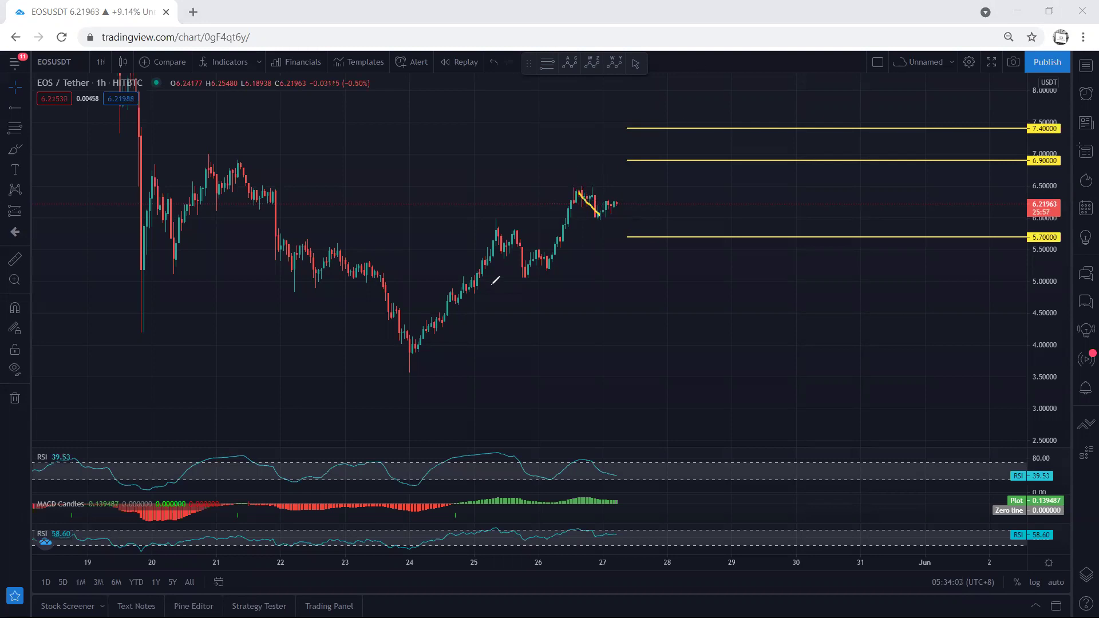
left_click_drag(487, 241, 510, 277)
left_click_drag(568, 190, 566, 194)
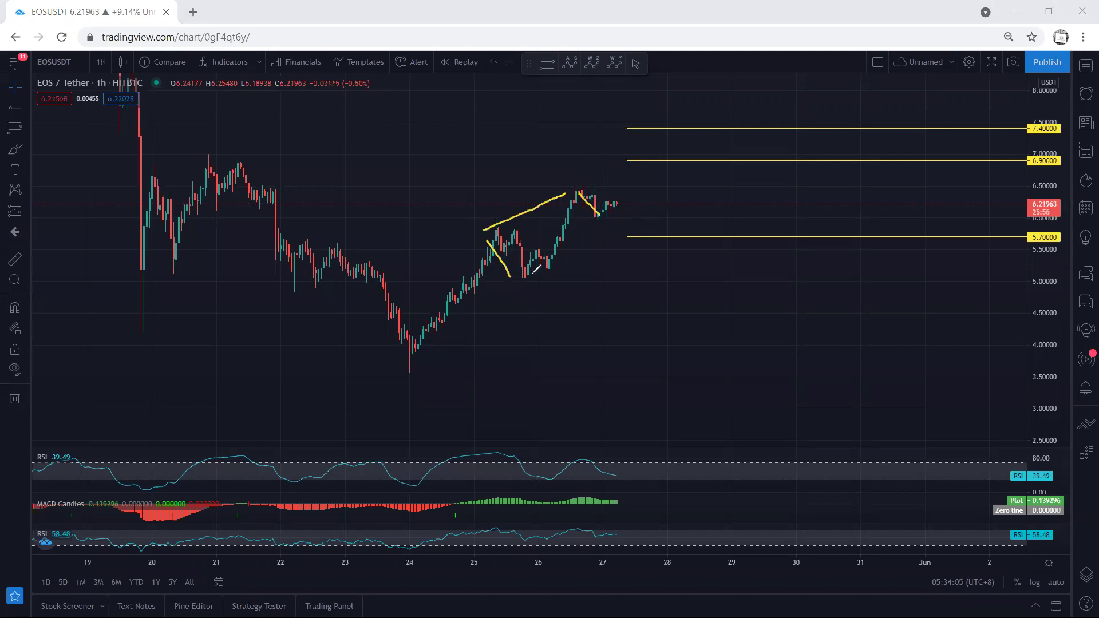
mouse_move(532, 275)
left_mouse_down()
mouse_move(613, 218)
mouse_move(634, 163)
mouse_move(625, 171)
left_mouse_up()
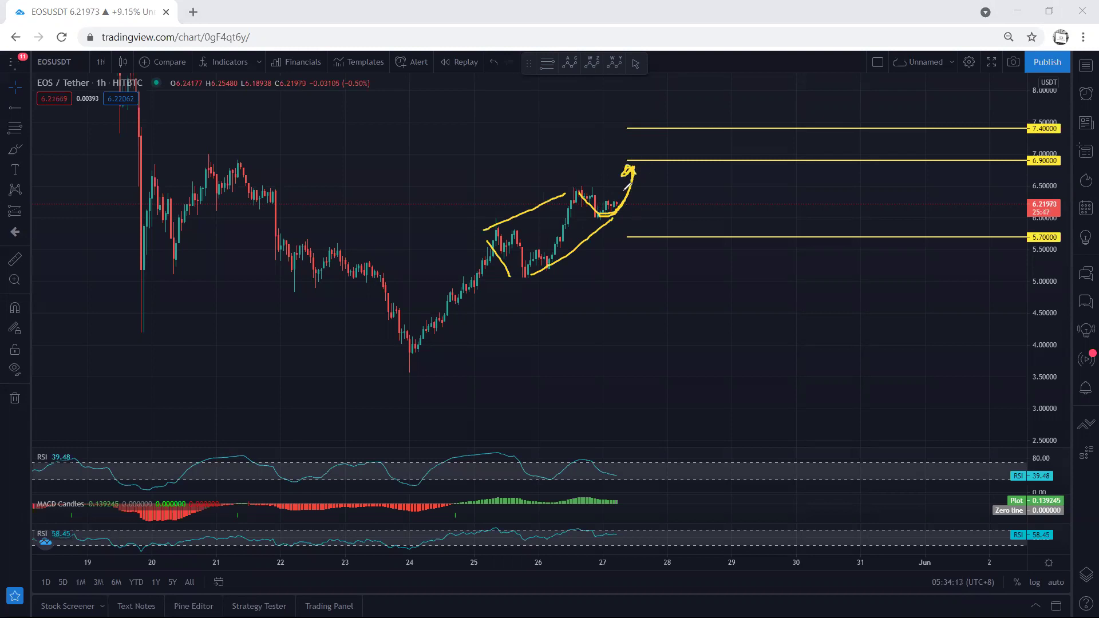
key("e")
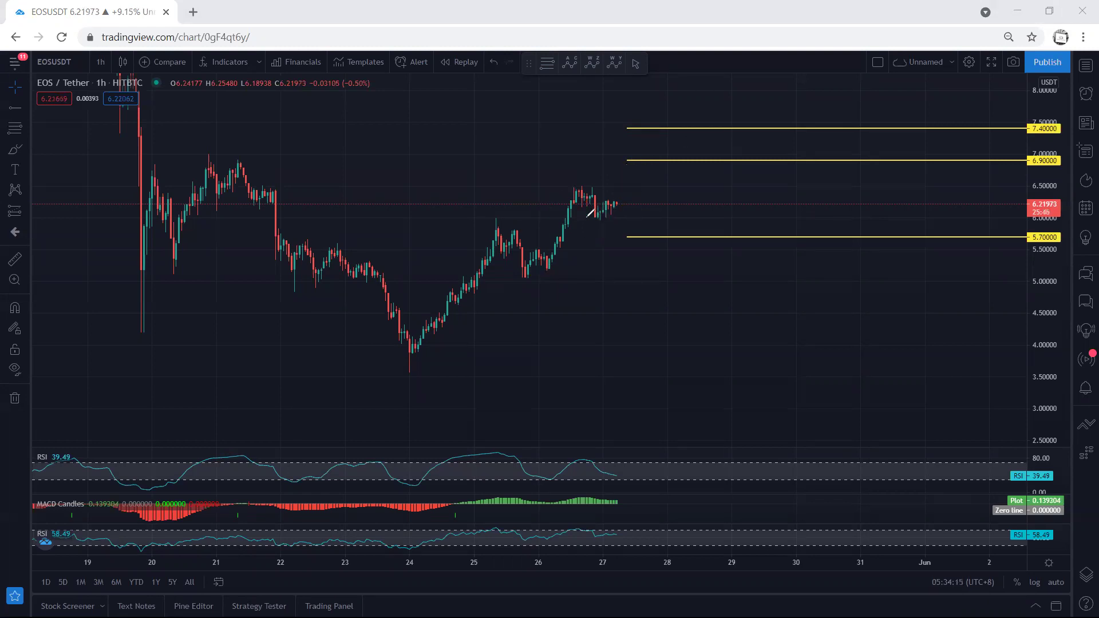
- Sketch two scenarios, a dip to 5.70 rebounding toward 6.90 and a direct rise toward 6.90, clearing each
mouse_move(605, 208)
left_mouse_down()
mouse_move(615, 204)
mouse_move(628, 230)
left_mouse_up()
left_click_drag(581, 192, 627, 236)
left_click_drag(630, 234, 661, 182)
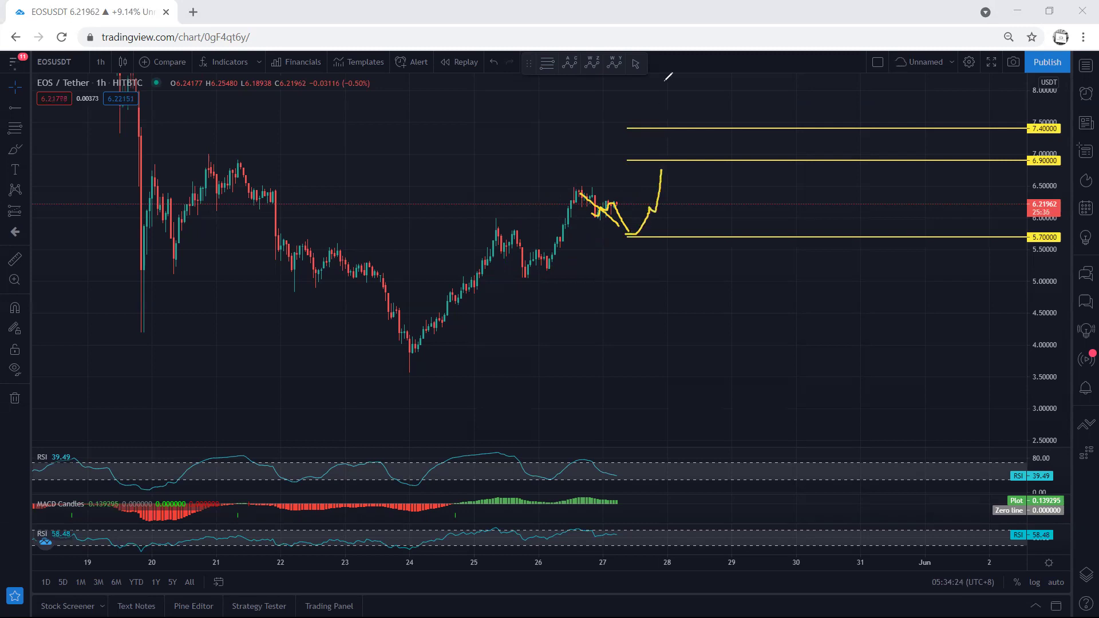
key("e")
left_click_drag(597, 211, 630, 169)
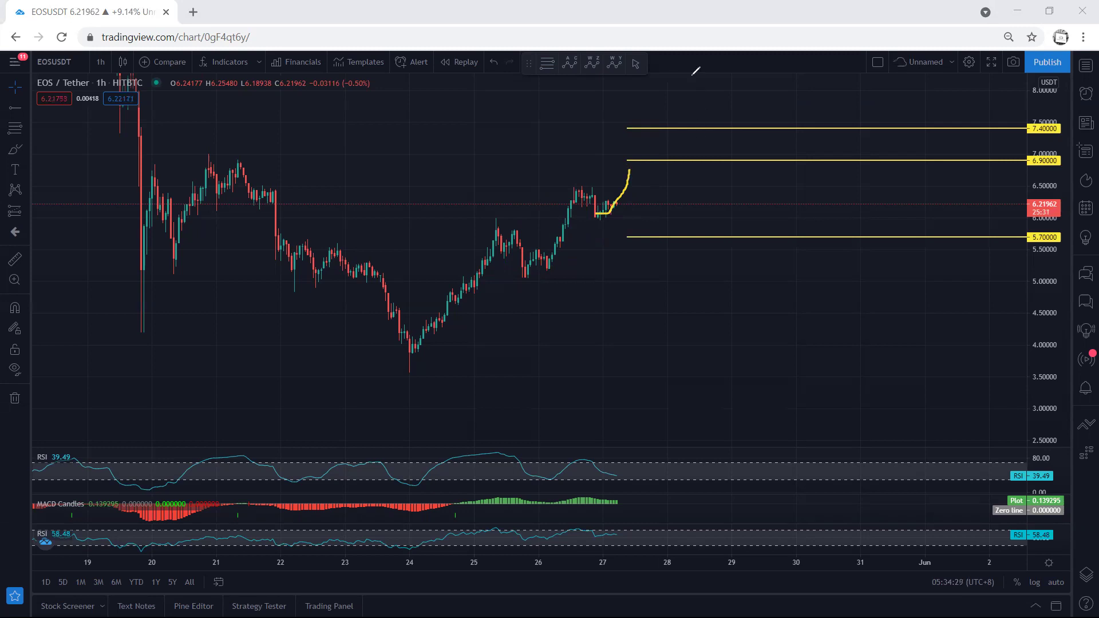
key("ctrl+z")
- Sketch a decline to a circled zone at 5.70 with an upward arrow and lines linking the earlier swings, and clear it
mouse_move(579, 192)
left_mouse_down()
mouse_move(621, 232)
mouse_move(640, 224)
mouse_move(634, 235)
mouse_move(654, 179)
mouse_move(664, 185)
left_mouse_up()
left_click_drag(567, 187, 501, 222)
left_click_drag(624, 242, 530, 282)
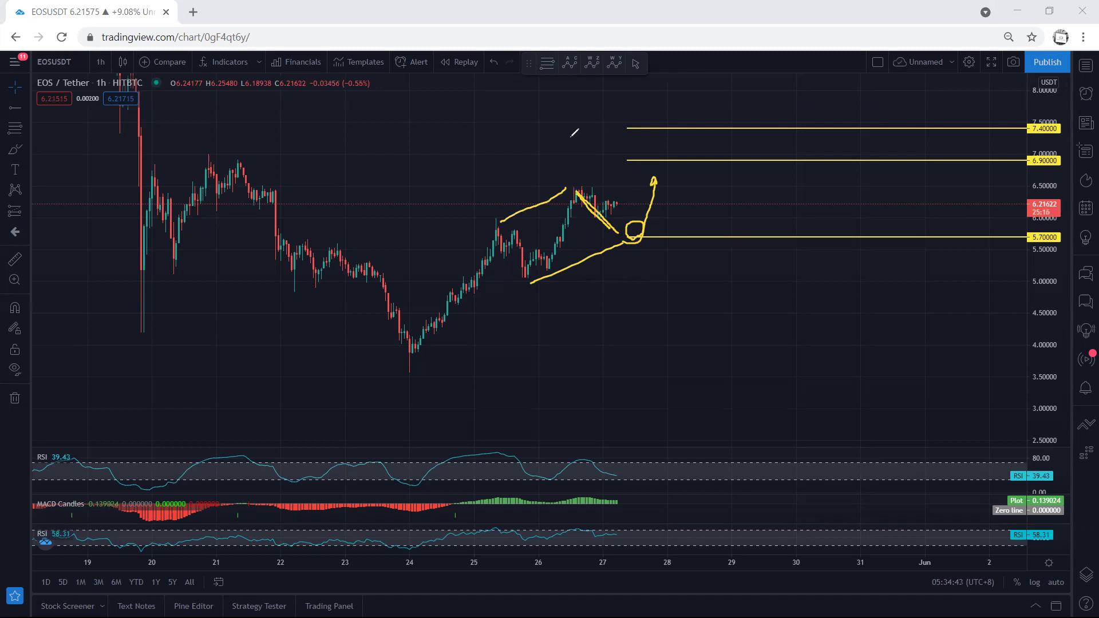
mouse_move(571, 137)
left_mouse_down()
mouse_move(615, 152)
mouse_move(600, 149)
left_mouse_up()
left_click_drag(576, 105, 608, 122)
key("e")
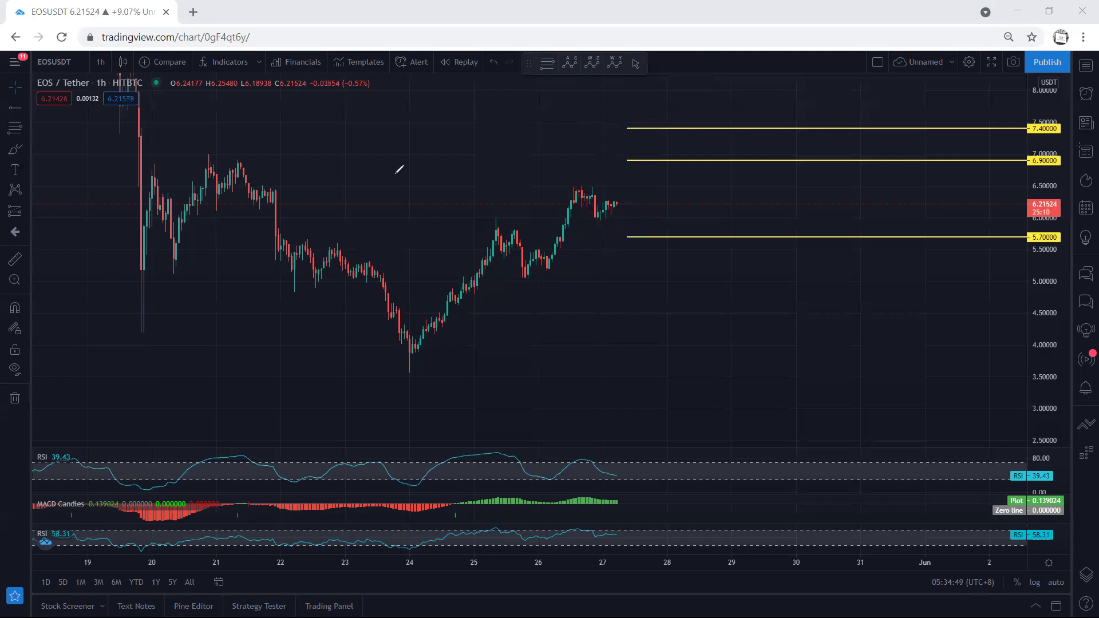
- Mark the 21 May highs near 7.00 and a rise from the current price with freehand strokes, and clear them
left_click_drag(191, 155, 234, 156)
left_click_drag(198, 153, 233, 155)
left_click_drag(611, 205, 628, 164)
key("e")
- Switch the EOS/Tether chart to the 1-day interval and auto-fit its price scale
left_click(109, 62)
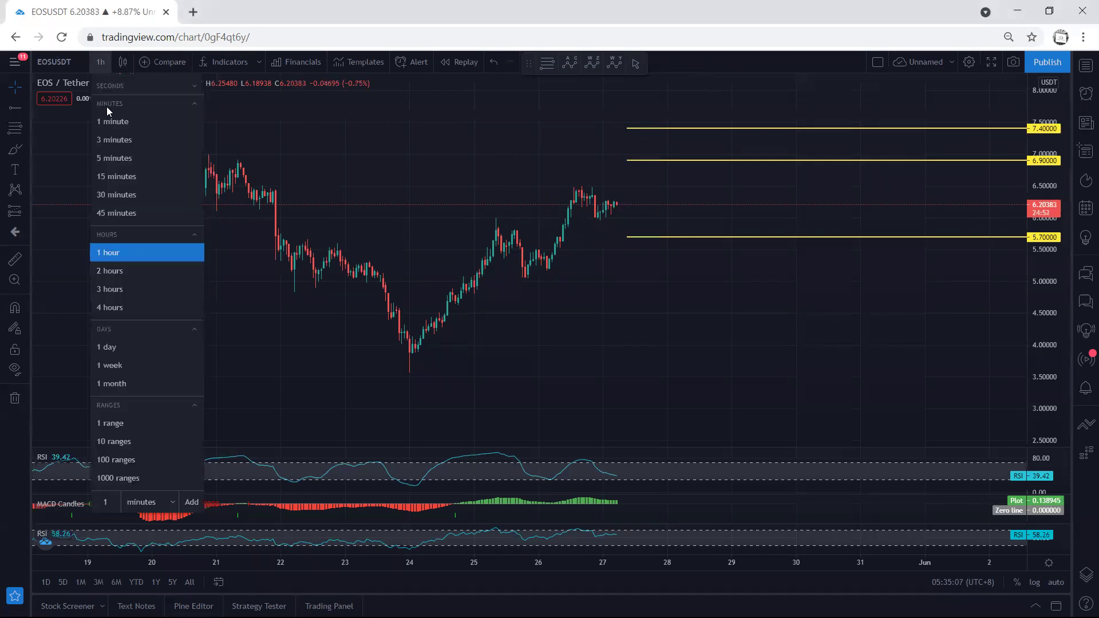
left_click(103, 347)
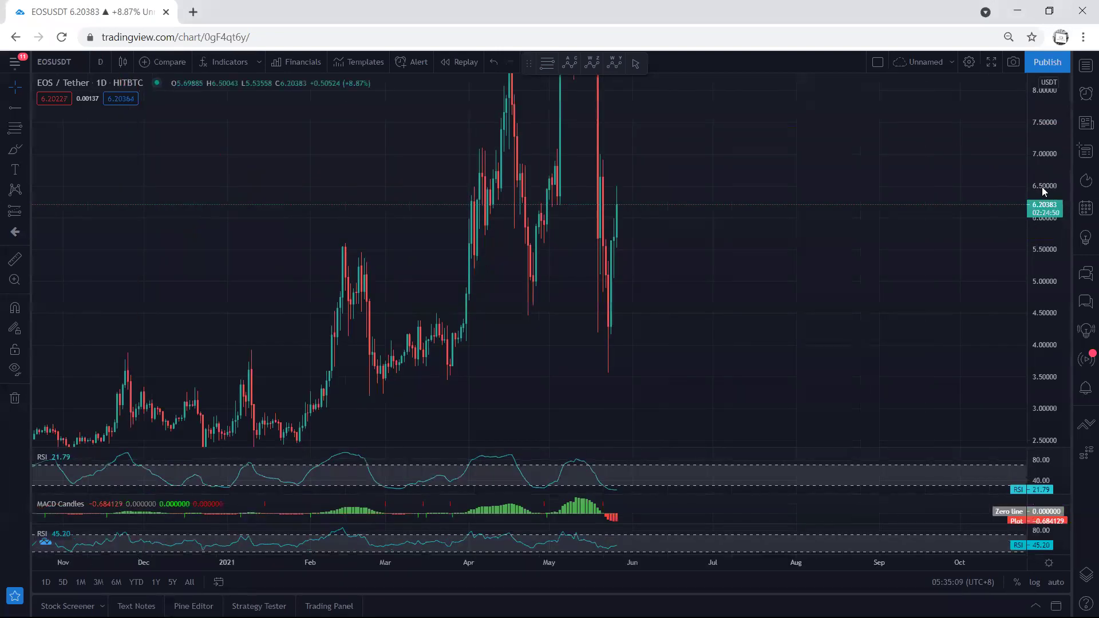
double_click(1043, 191)
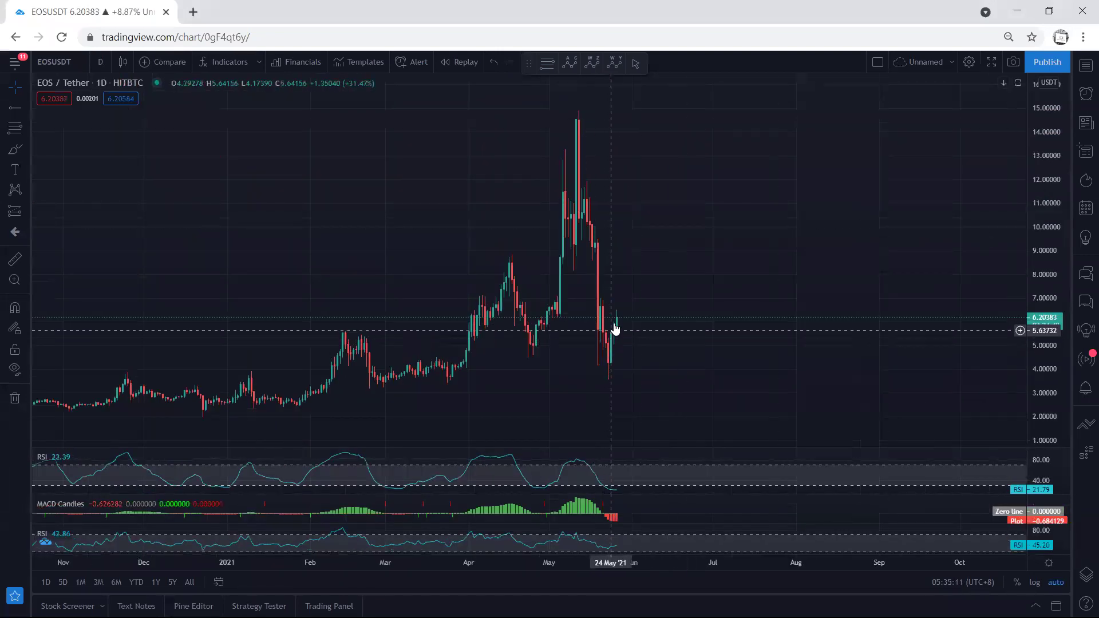
- Switch the EOS/Tether chart to the 4-hour interval
left_click(100, 64)
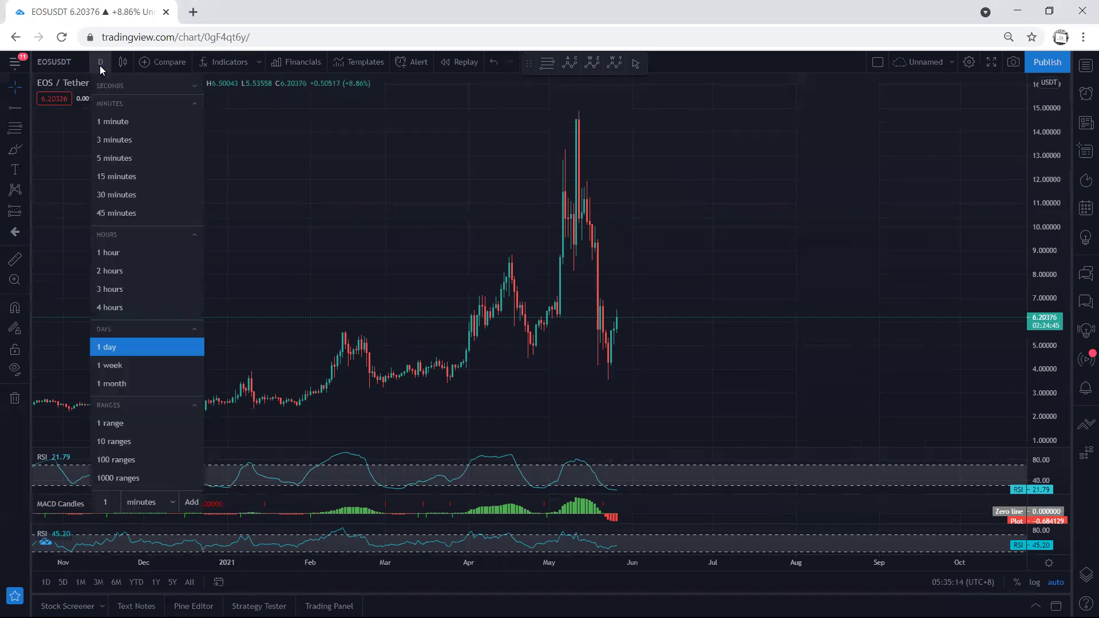
left_click(112, 307)
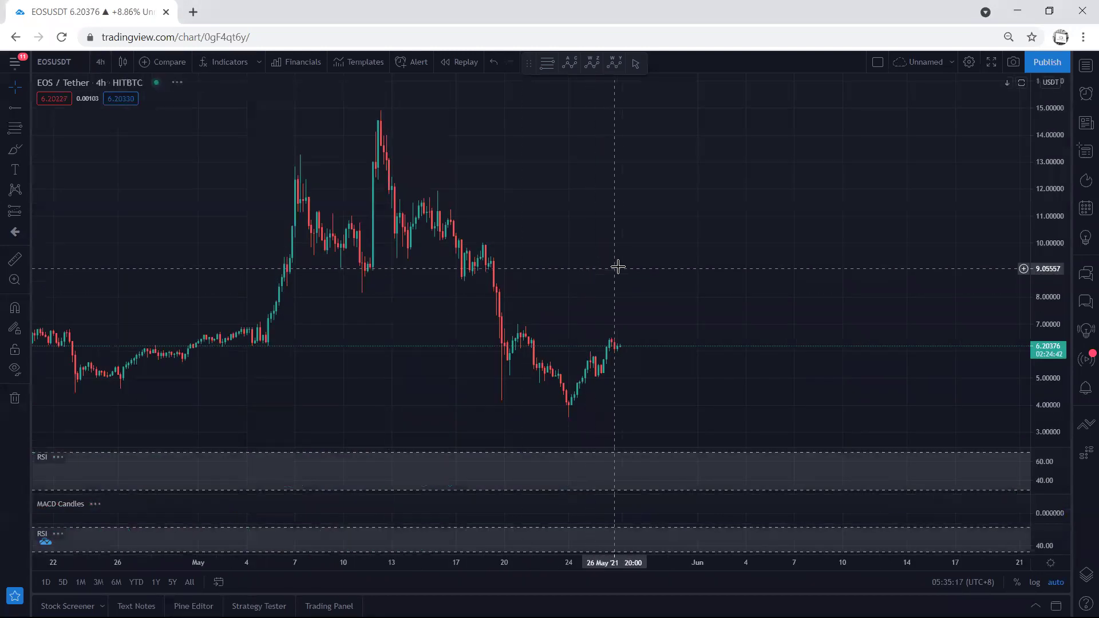
left_click_drag(1049, 396, 1048, 384)
left_click_drag(785, 414, 809, 362)
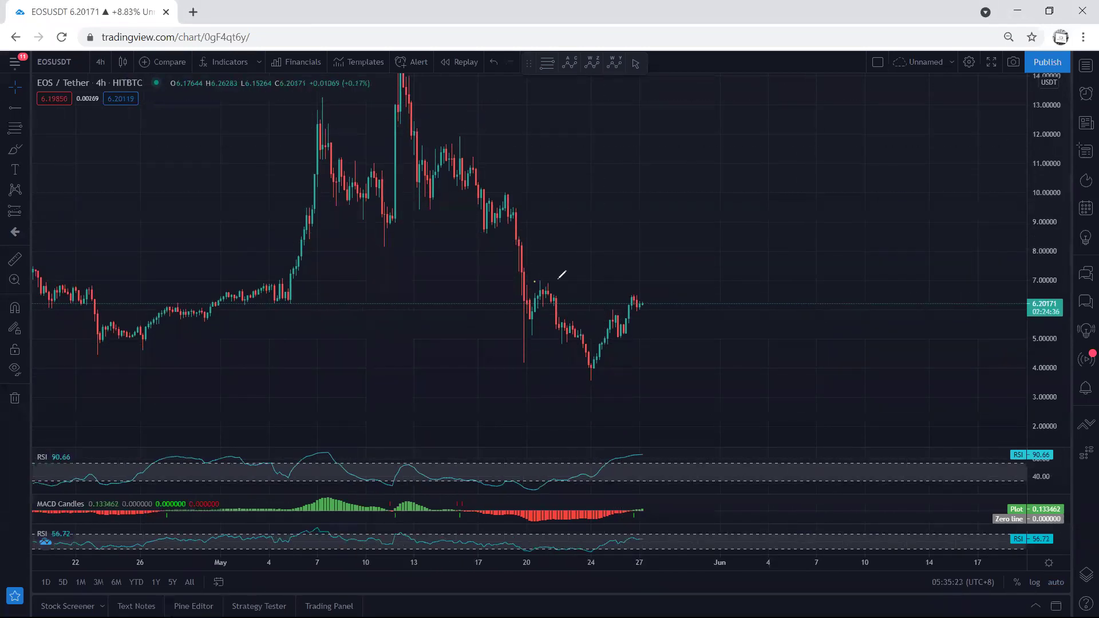
- Sketch lines along the swing highs from 7.00, the falling lows, the prior drop and a projected decline, and clear them
left_click_drag(559, 280, 541, 280)
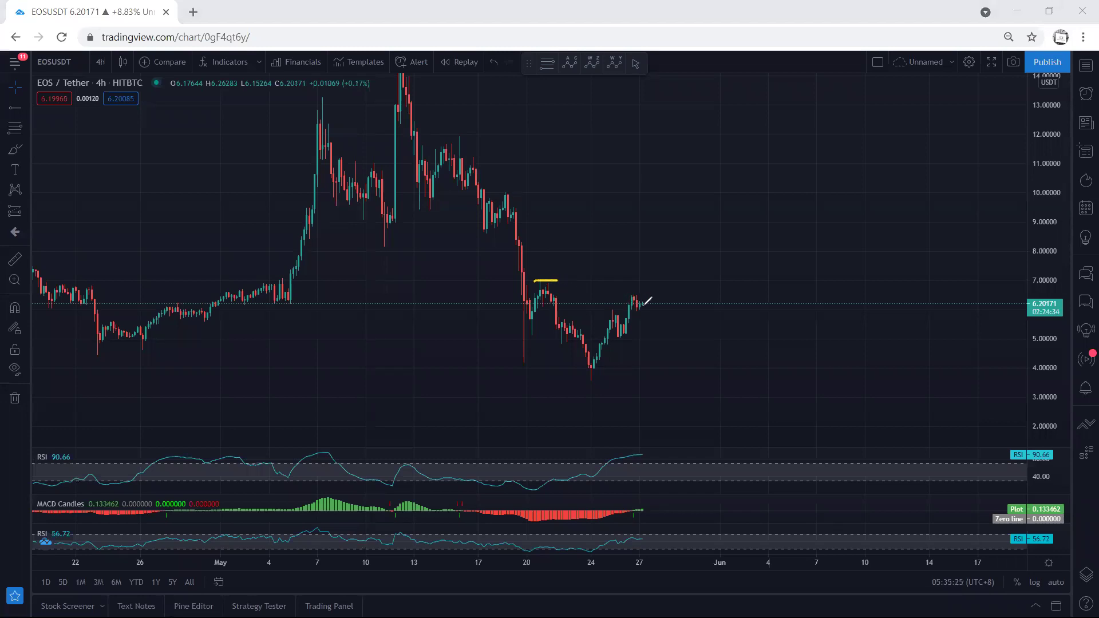
left_click_drag(653, 294, 654, 288)
left_click_drag(547, 280, 635, 292)
left_click_drag(522, 327, 581, 365)
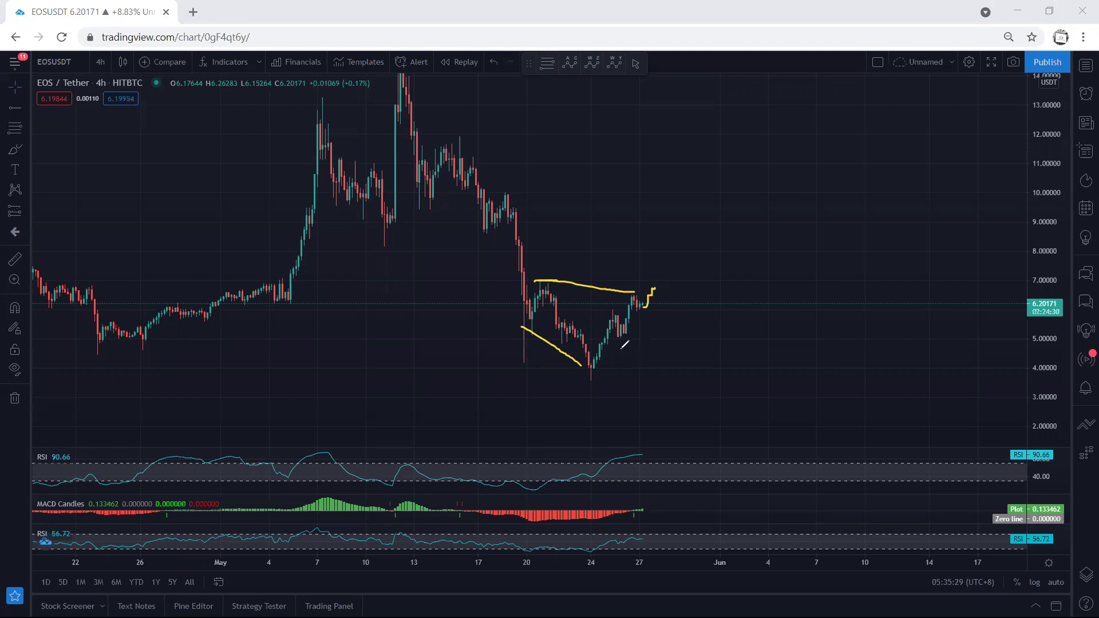
left_click_drag(511, 217, 526, 323)
mouse_move(651, 287)
left_mouse_down()
mouse_move(693, 358)
mouse_move(666, 297)
mouse_move(699, 324)
mouse_move(684, 333)
left_mouse_up()
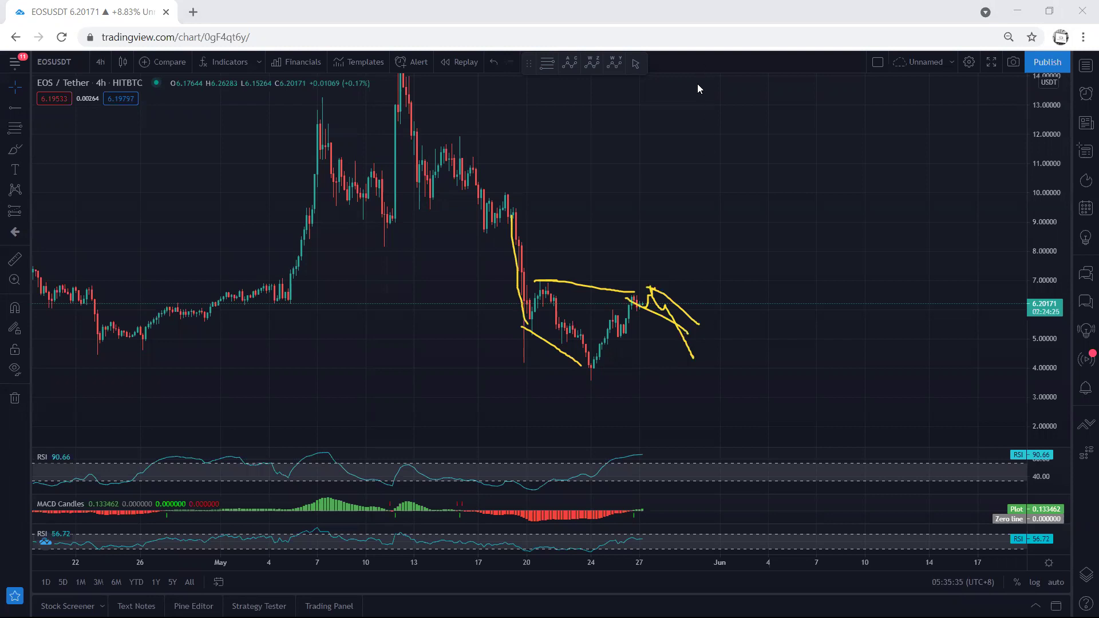
key("e")
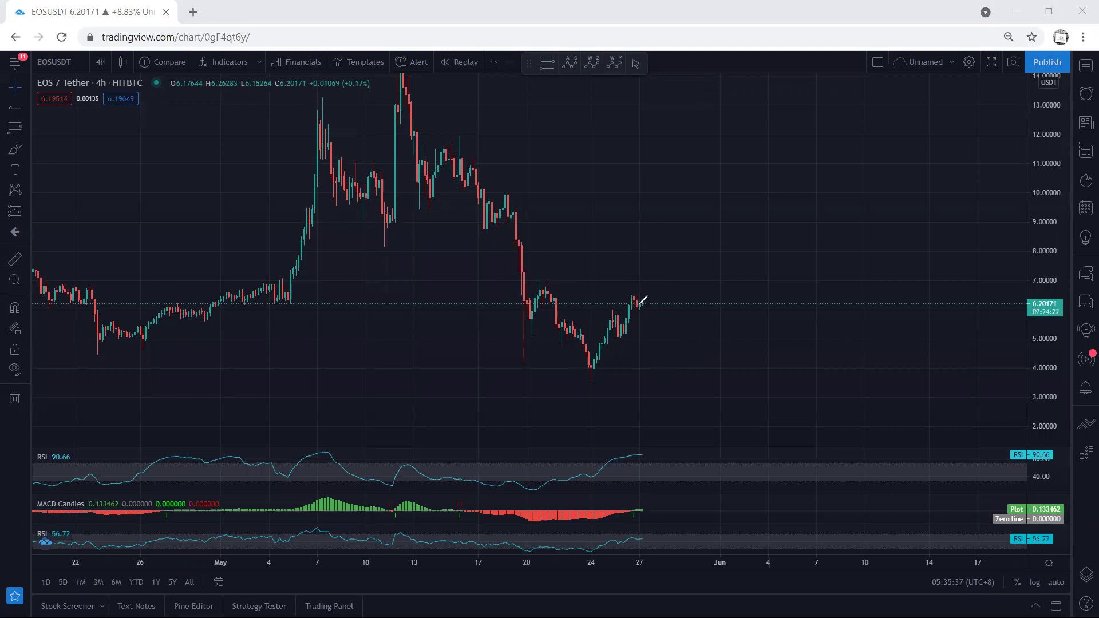
- Mark the current price and the earlier high near 7.00 with short freehand strokes on the 4-hour chart, and clear them
mouse_move(640, 305)
left_mouse_down()
mouse_move(653, 279)
mouse_move(642, 273)
mouse_move(628, 291)
mouse_move(638, 301)
left_mouse_up()
left_click_drag(530, 278, 537, 279)
key("Escape")
- Return the chart to the 1-hour interval and rescale its prices around the 5.70, 6.90 and 7.40 lines
left_click(99, 63)
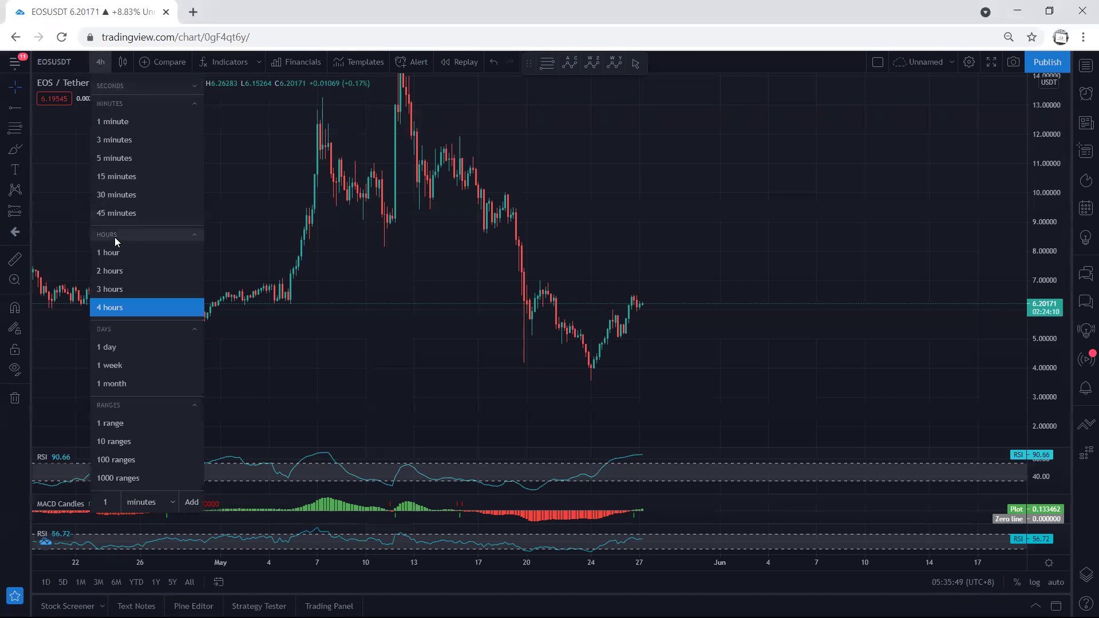
left_click(115, 251)
double_click(1052, 352)
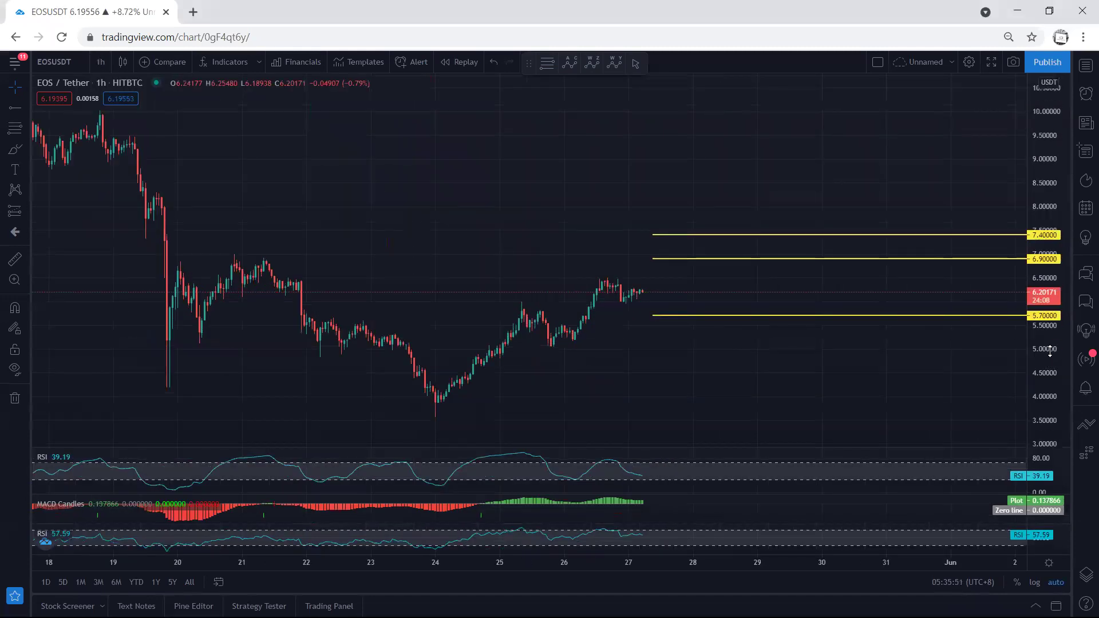
left_click_drag(1052, 349, 1051, 324)
left_click_drag(745, 359, 726, 284)
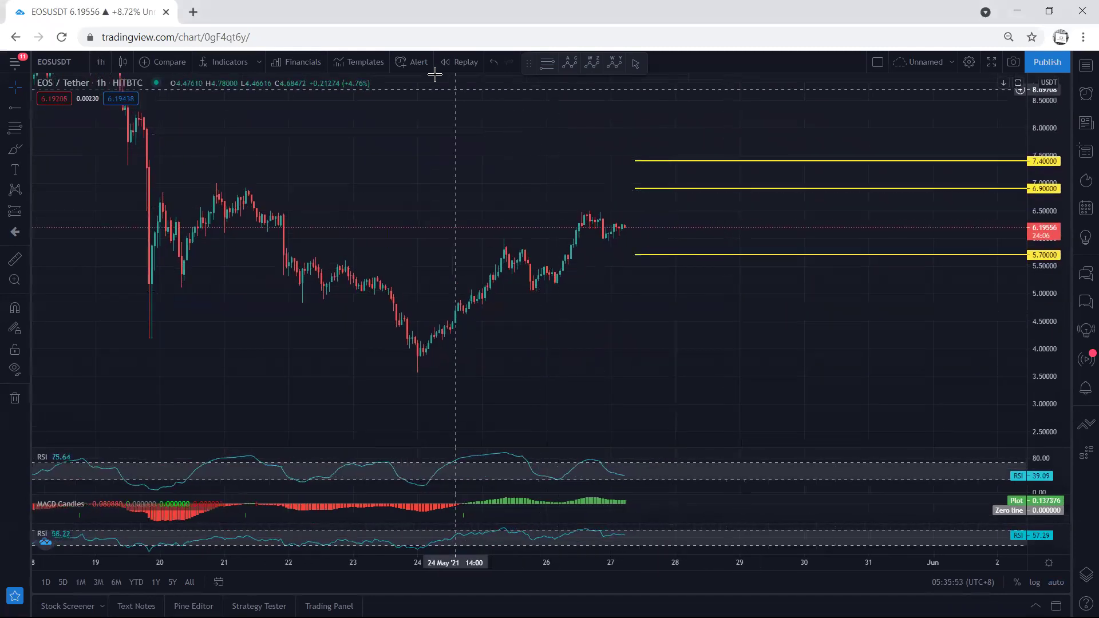
- Sketch the price falling to the 5.70 line and rebounding to the 6.90 line, and clear the drawing
key("ctrl+shift+3")
mouse_move(605, 233)
left_mouse_down()
mouse_move(627, 226)
mouse_move(635, 254)
left_mouse_up()
mouse_move(587, 219)
left_mouse_down()
mouse_move(651, 232)
mouse_move(665, 189)
left_mouse_up()
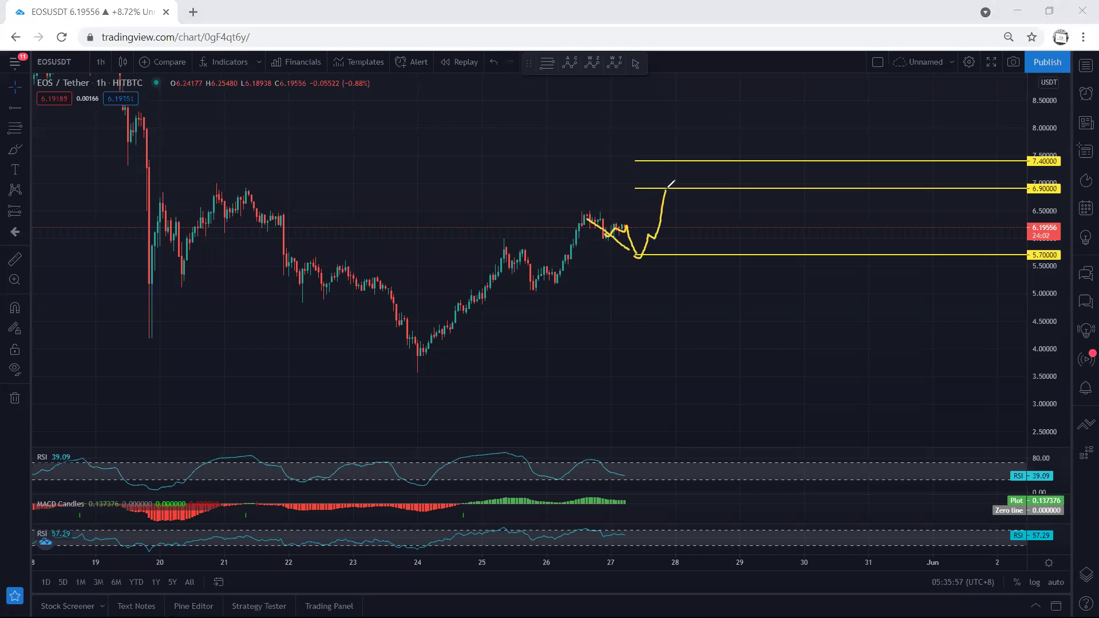
key("ctrl+shift+7")
key("ctrl+shift+2")
- Switch the chart to the 15-minute interval and bring the latest candles into focus
left_click_drag(520, 196, 519, 210)
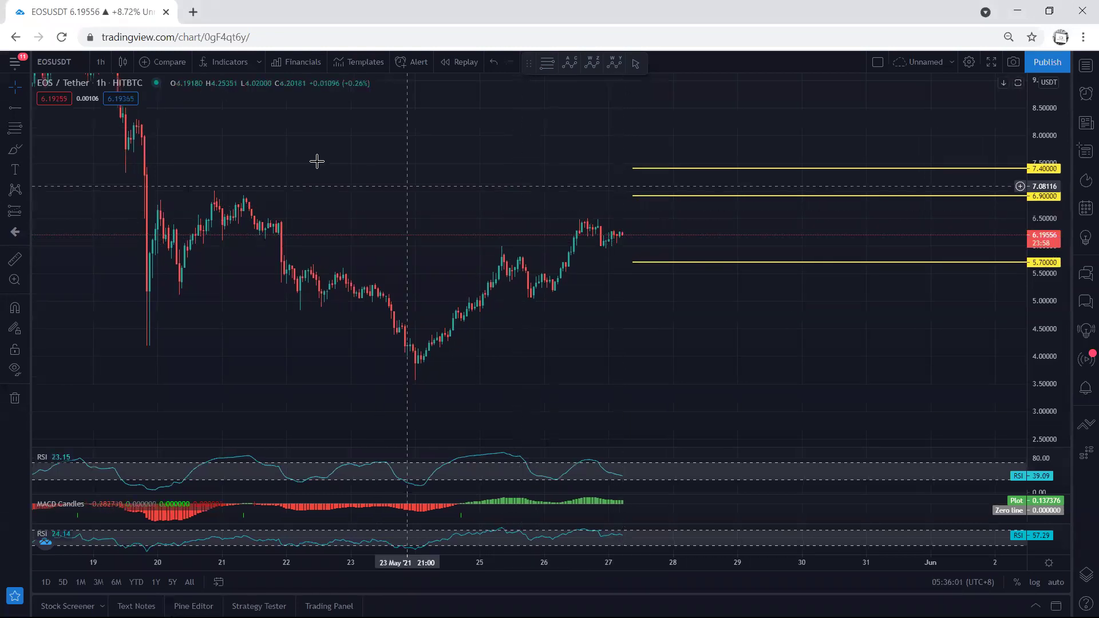
left_click(101, 61)
left_click(140, 175)
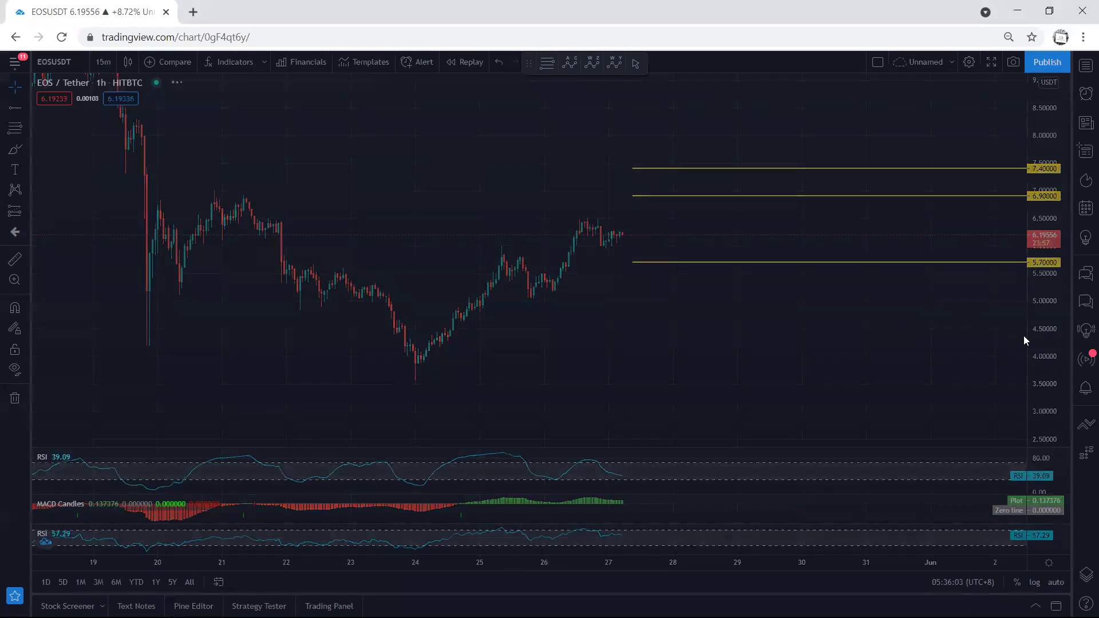
left_click_drag(1043, 355, 1046, 344)
left_click_drag(758, 292, 777, 378)
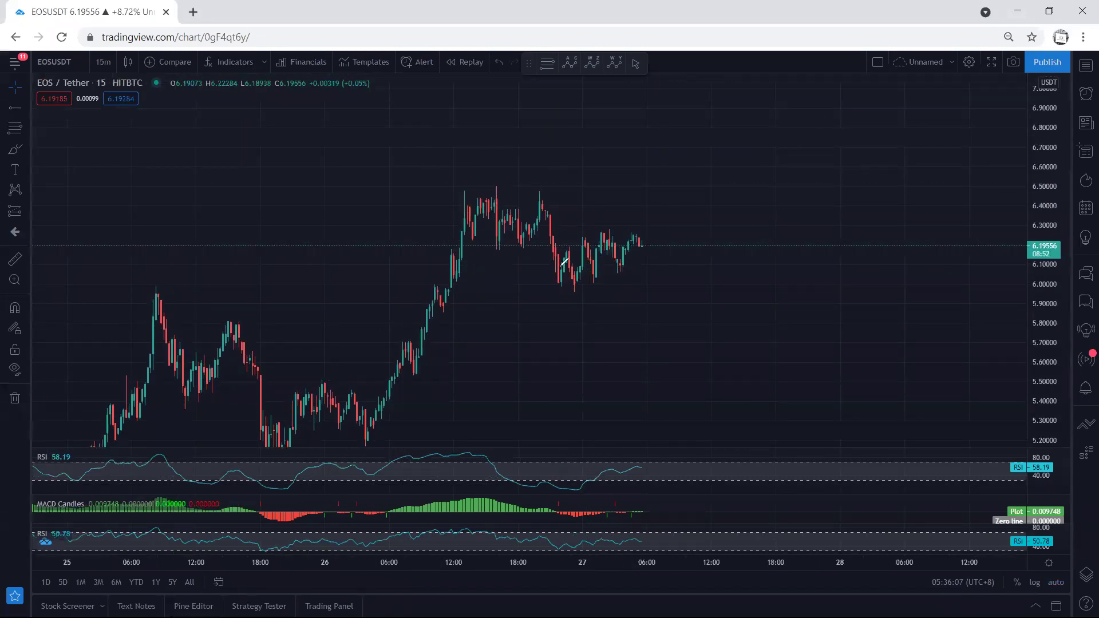
- Sketch the sideways move on the 15-minute chart with an arrow dropping to about 5.70, and clear it
mouse_move(555, 265)
left_mouse_down()
mouse_move(564, 271)
mouse_move(633, 238)
mouse_move(638, 252)
left_mouse_up()
mouse_move(654, 289)
left_mouse_down()
mouse_move(672, 341)
mouse_move(662, 337)
left_mouse_up()
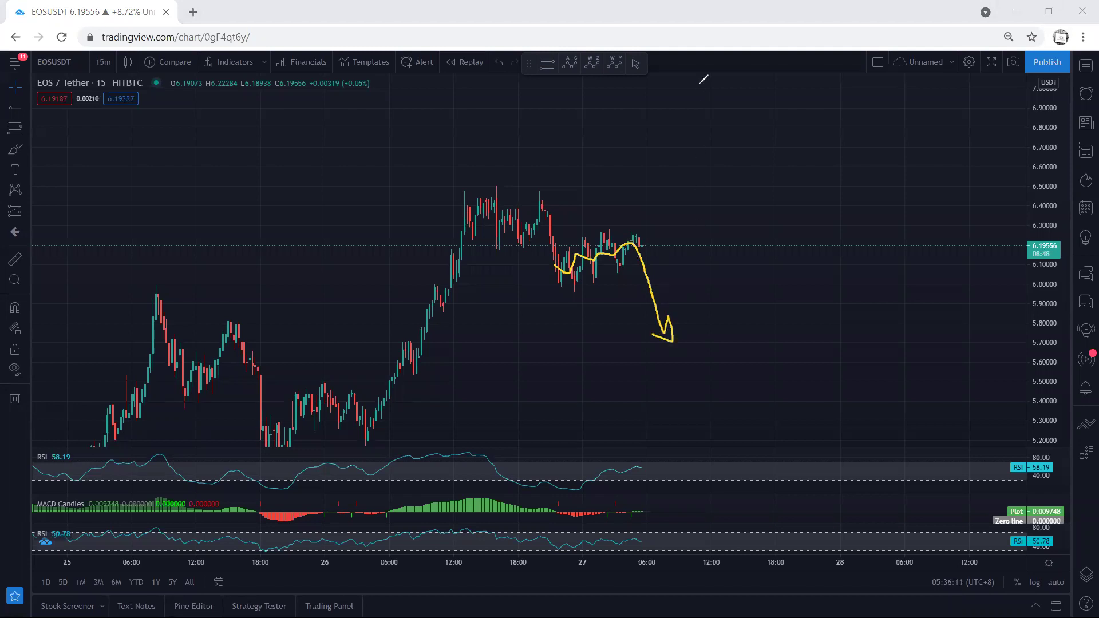
key("Escape")
- Switch the chart from 15 minutes back to the 1-hour interval and stretch its price scale
left_click(111, 64)
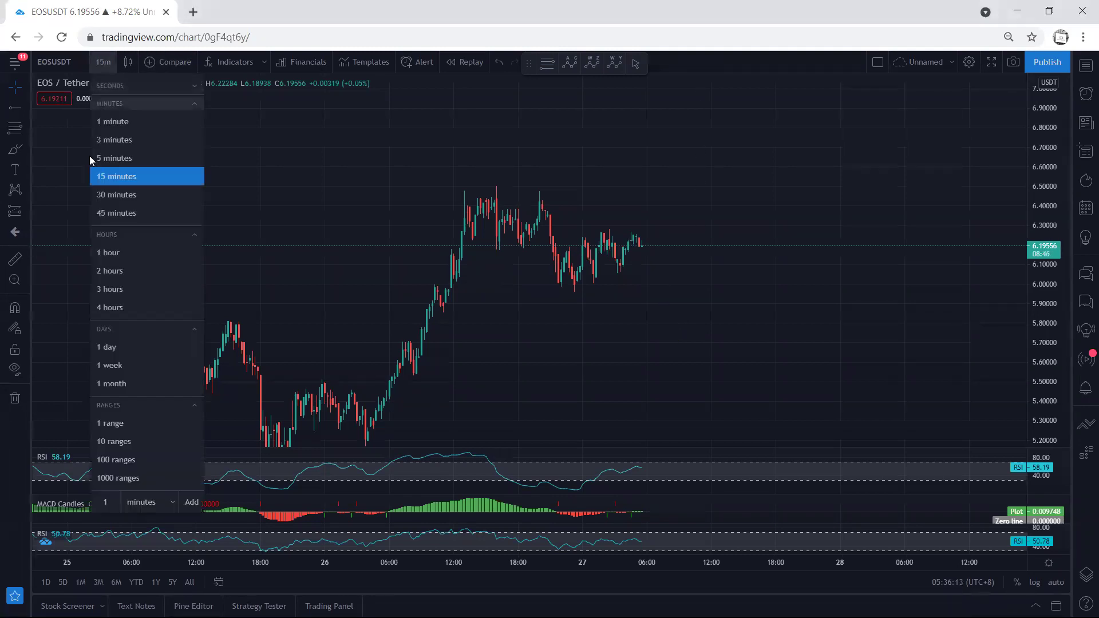
left_click(108, 251)
double_click(1042, 330)
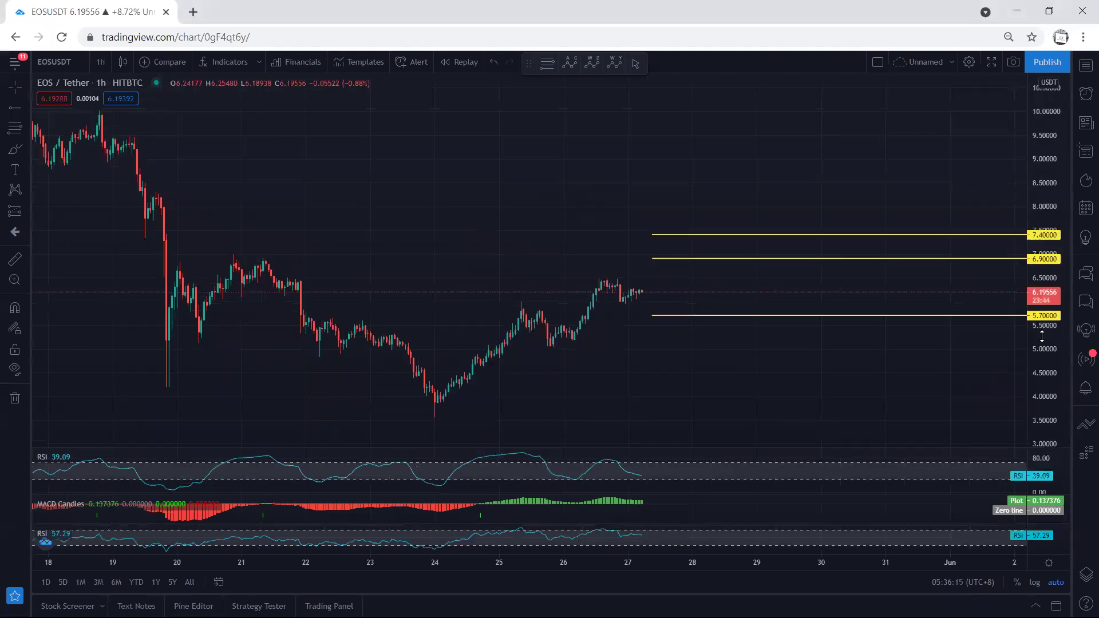
left_click_drag(1041, 341, 1041, 317)
left_click_drag(870, 379, 851, 323)
left_click_drag(1031, 371, 1031, 306)
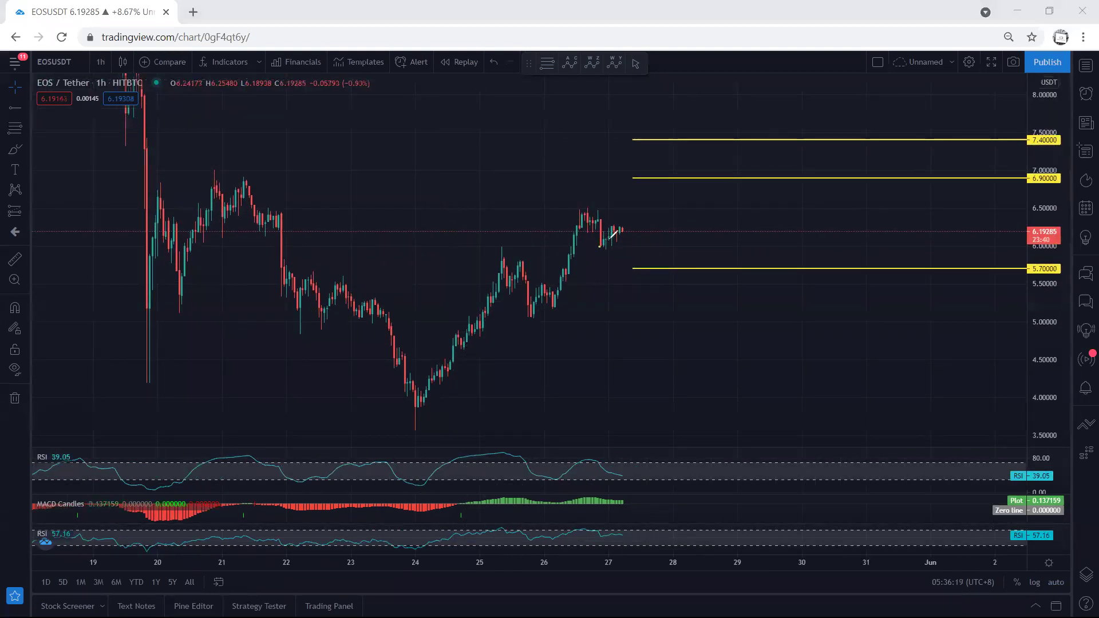
- Sketch a fall to a circled area at 5.70 followed by a rebound toward 6.90, and clear the drawing
mouse_move(584, 219)
left_mouse_down()
mouse_move(607, 243)
mouse_move(618, 231)
mouse_move(634, 267)
left_mouse_up()
mouse_move(646, 275)
left_mouse_down()
mouse_move(656, 264)
mouse_move(637, 282)
mouse_move(685, 190)
left_mouse_up()
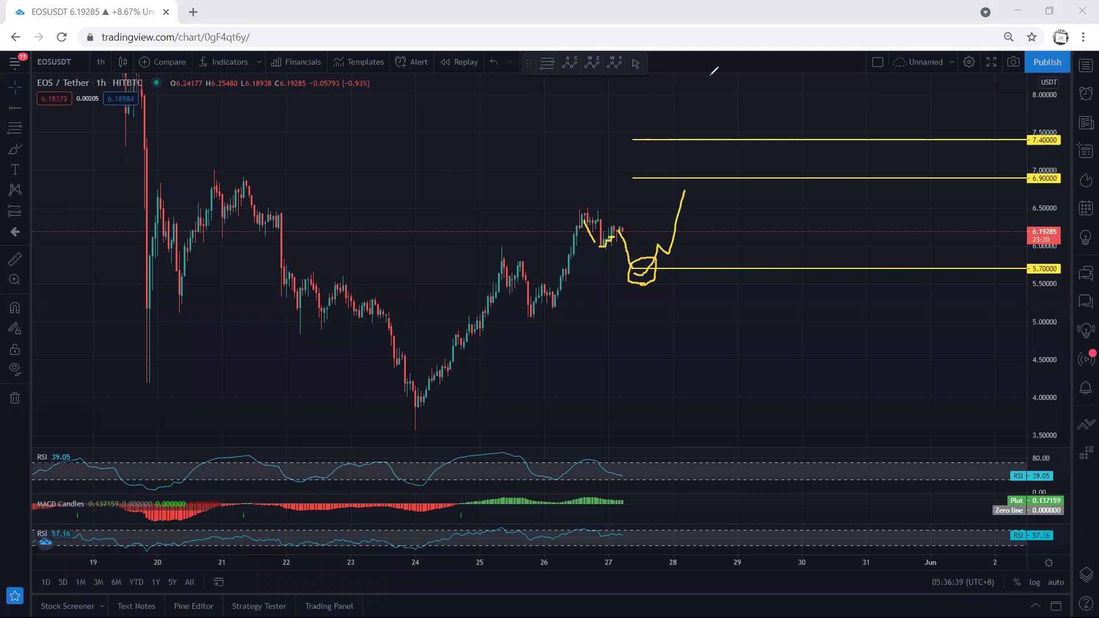
key("Escape")
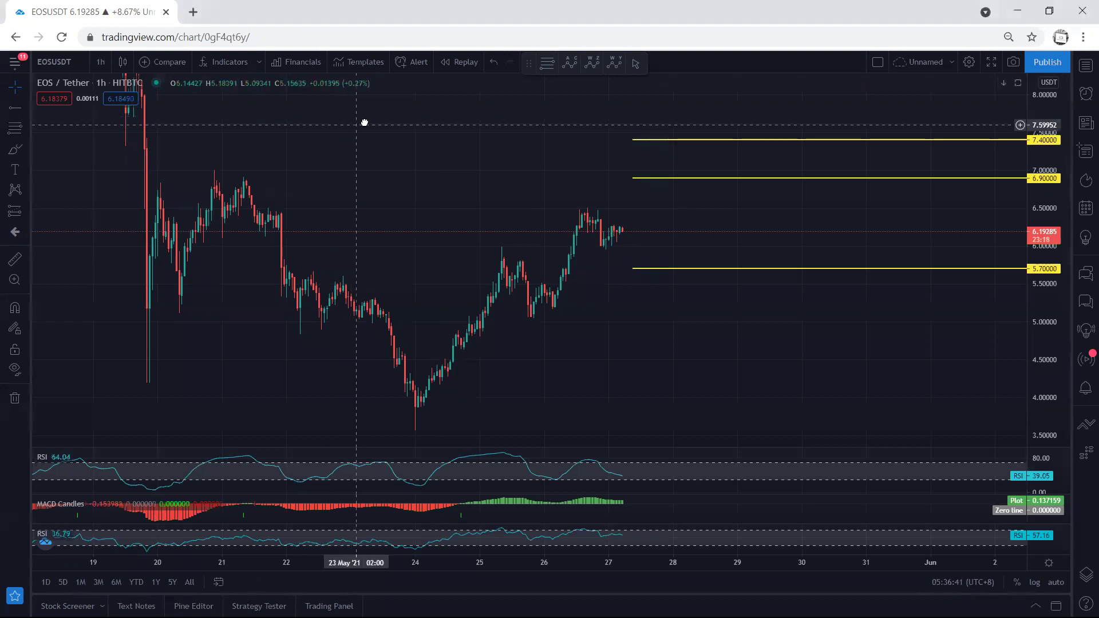
left_click_drag(363, 120, 407, 108)
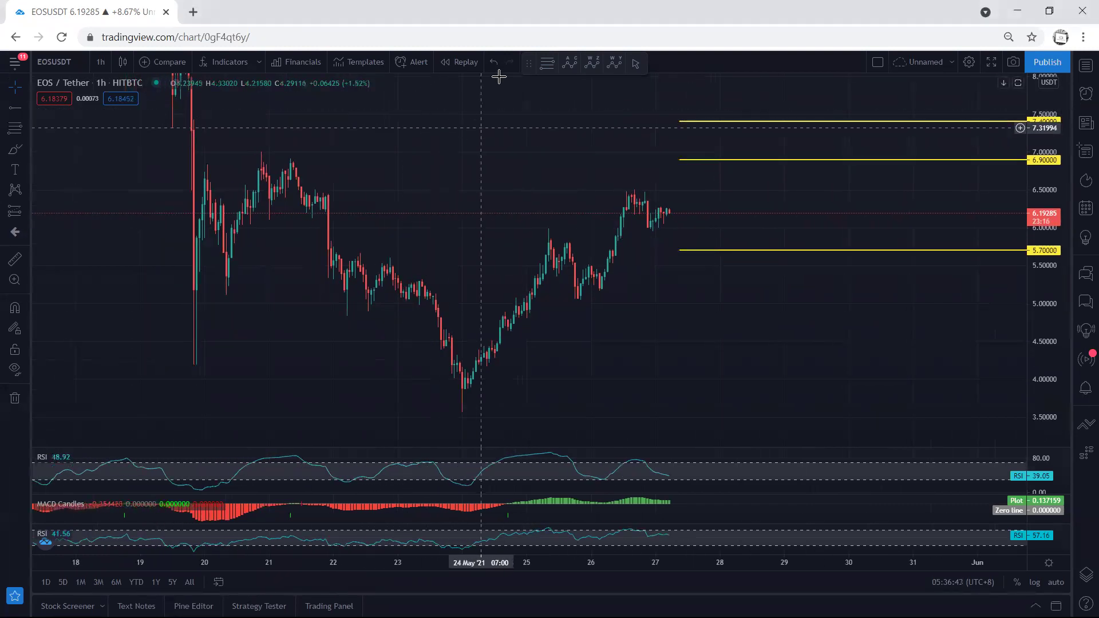